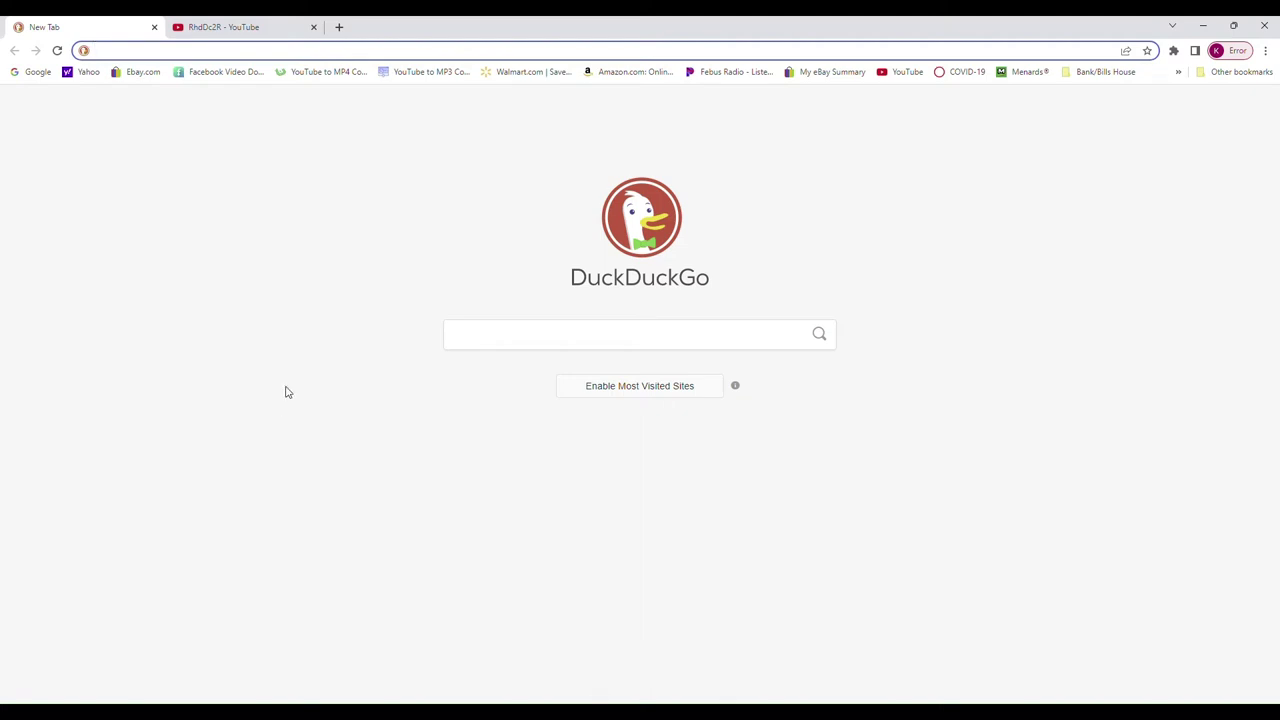
- Search DuckDuckGo for 'youtube to mp4 downloader' and open the iyoutubetomp4.com result
left_click(490, 340)
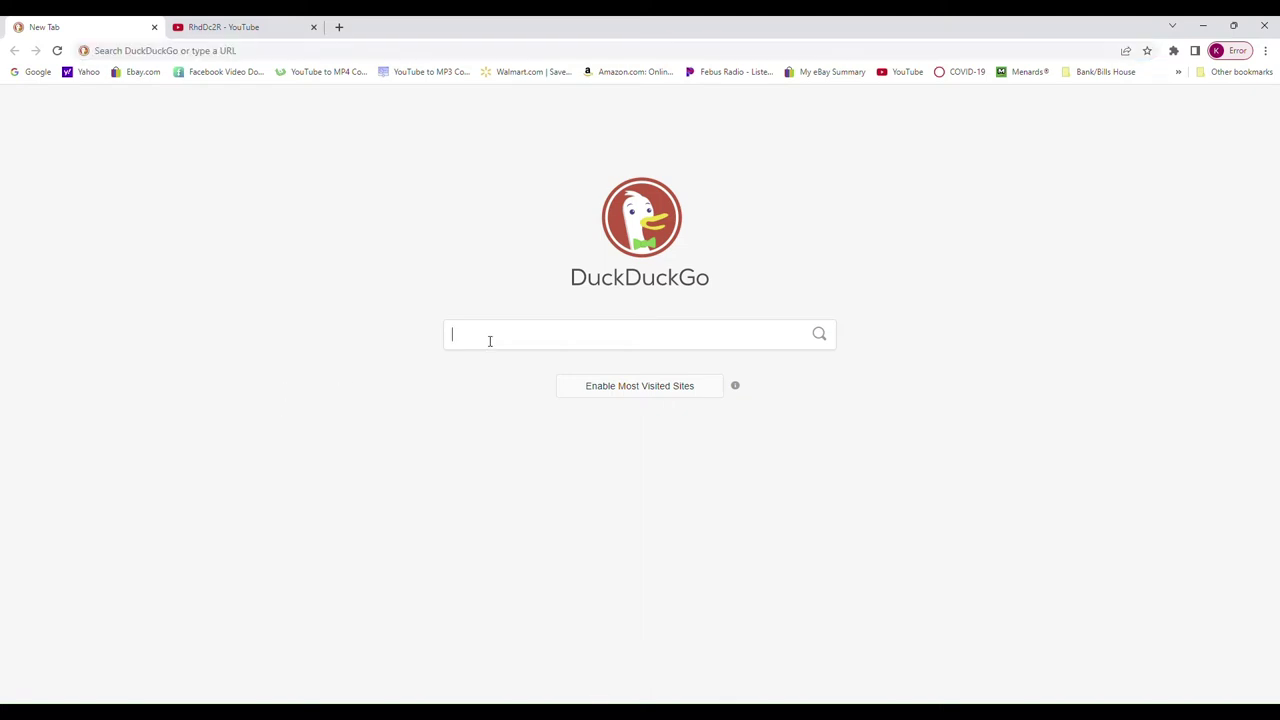
type("y")
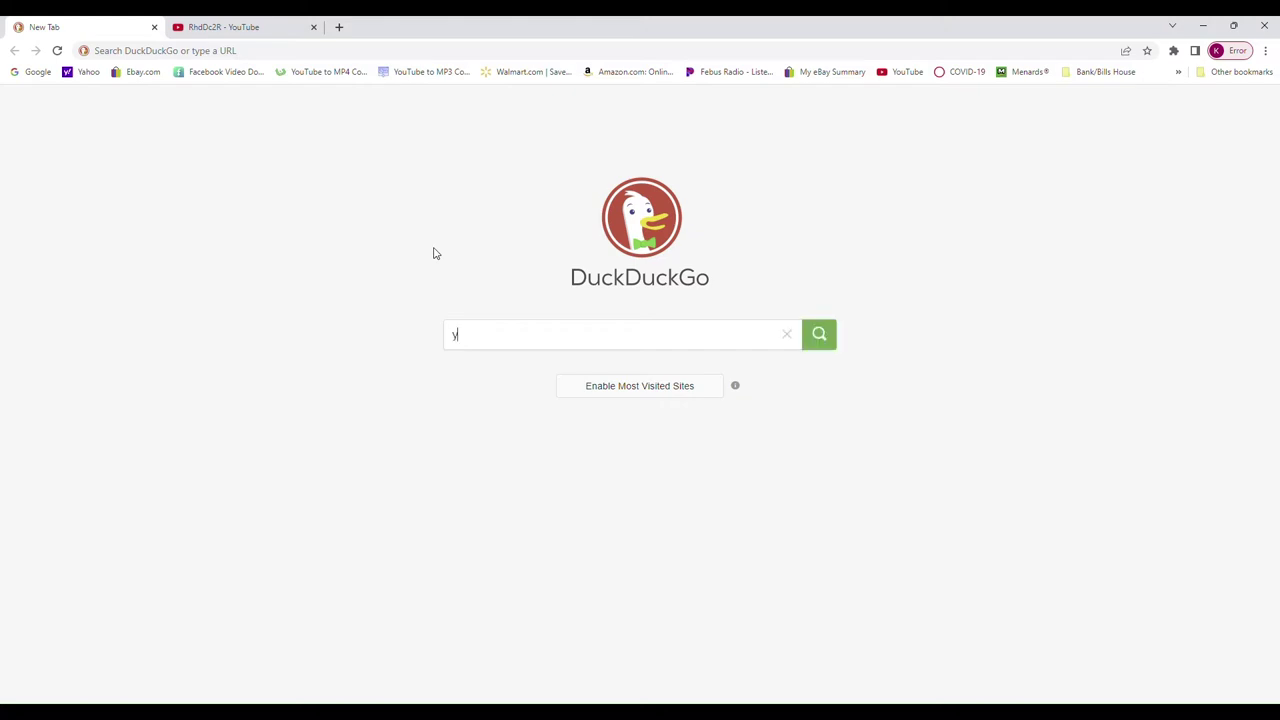
type("outube to ")
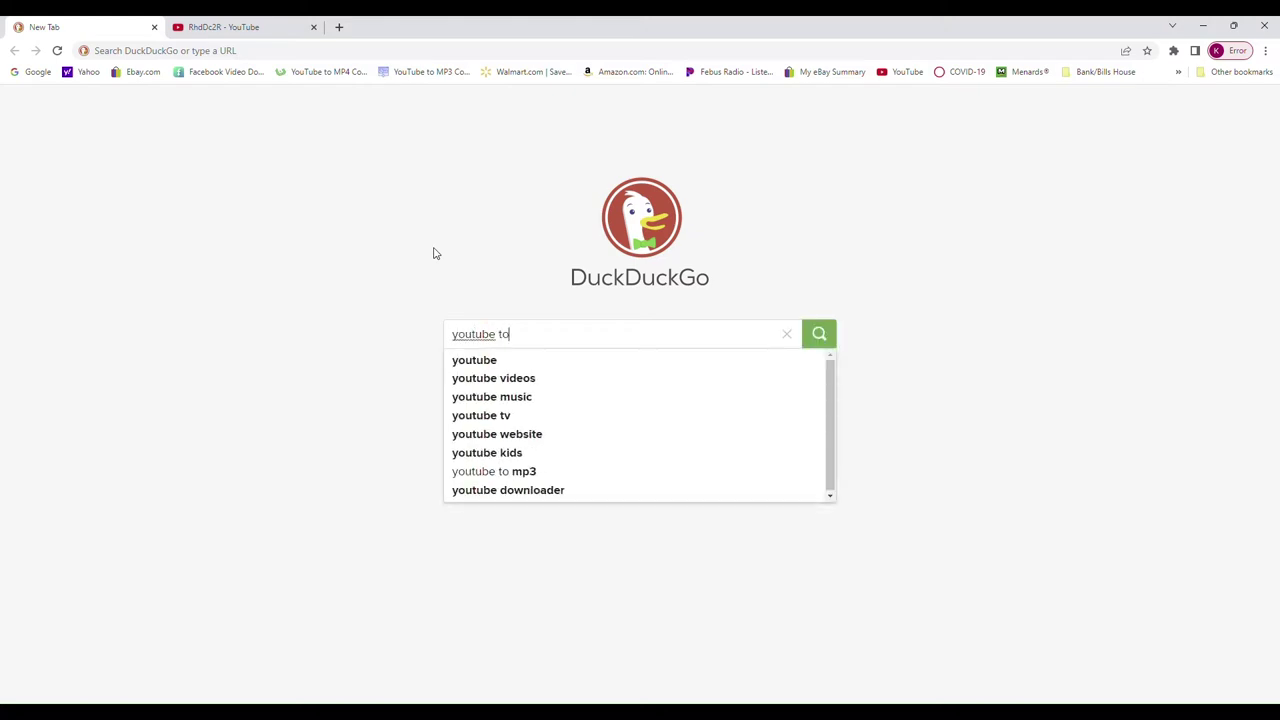
type("mp4")
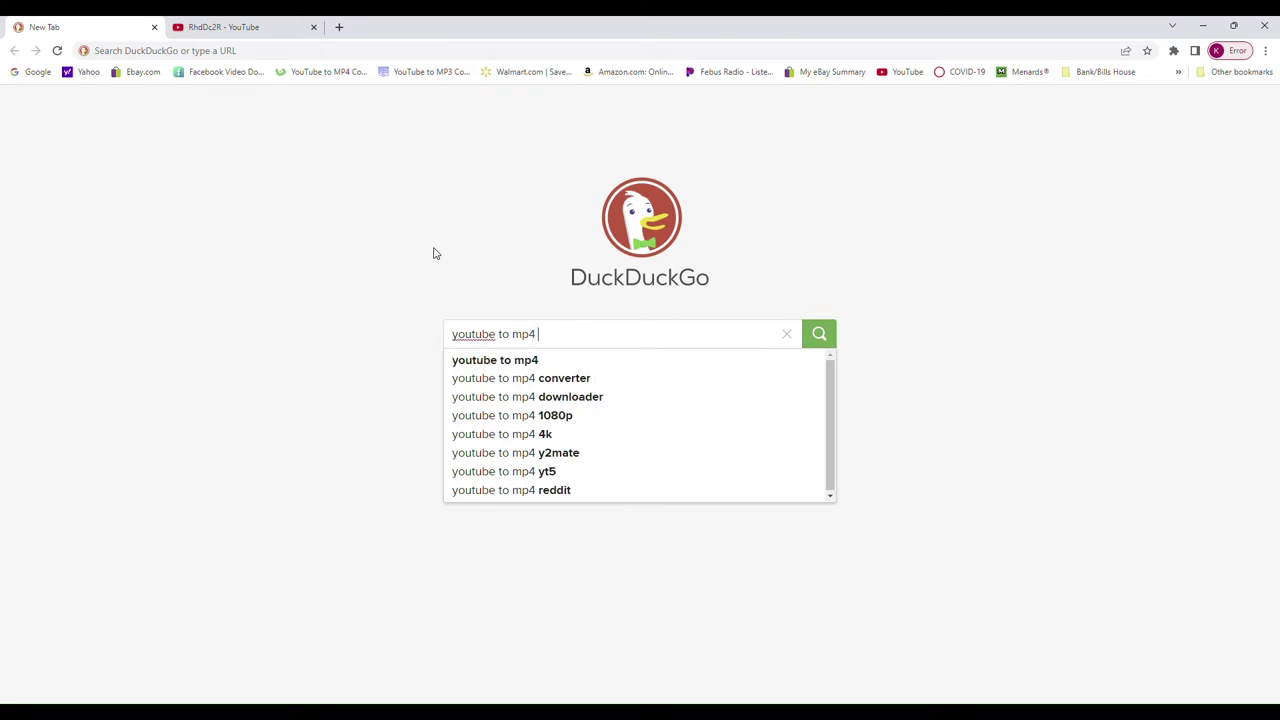
type(" downloader")
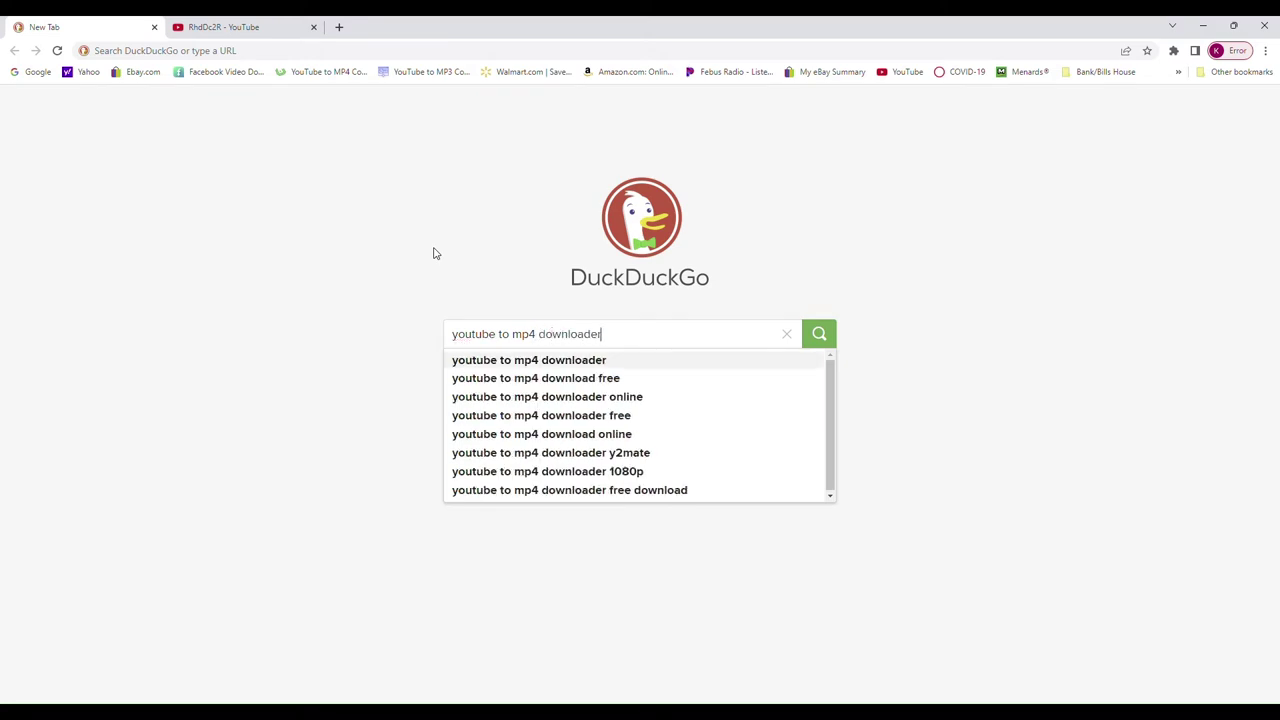
key("Return")
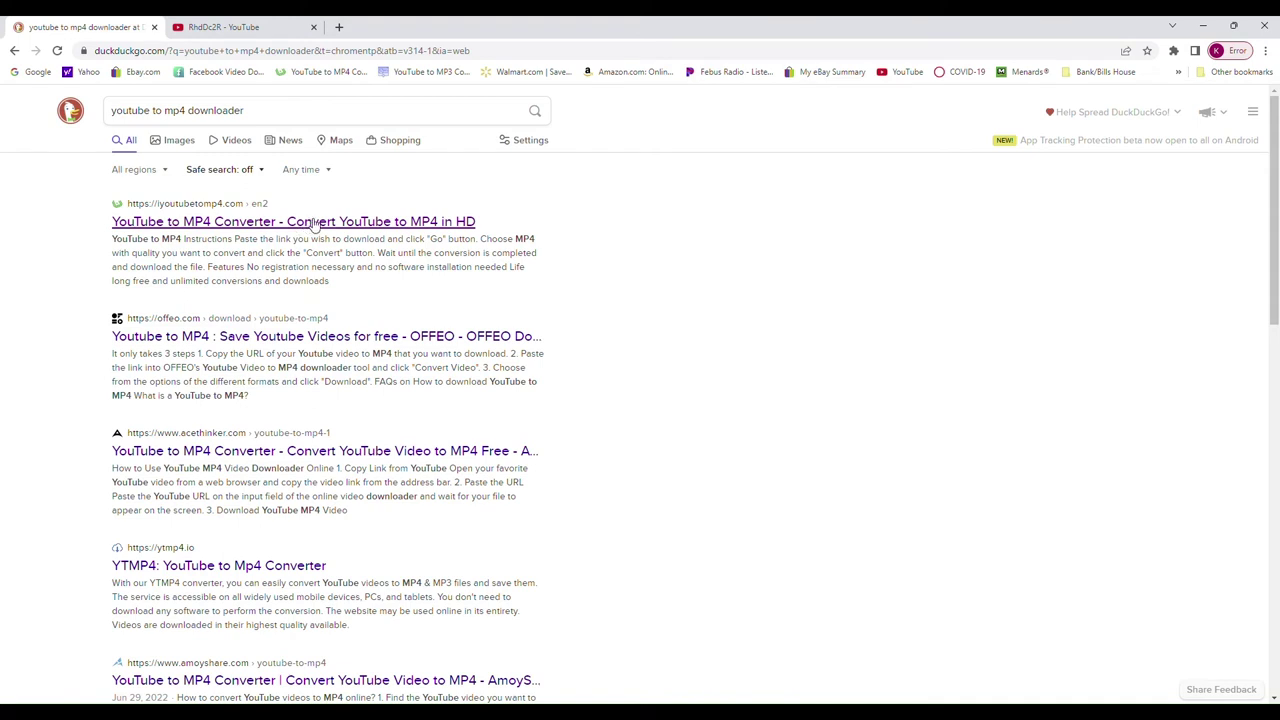
left_click(313, 222)
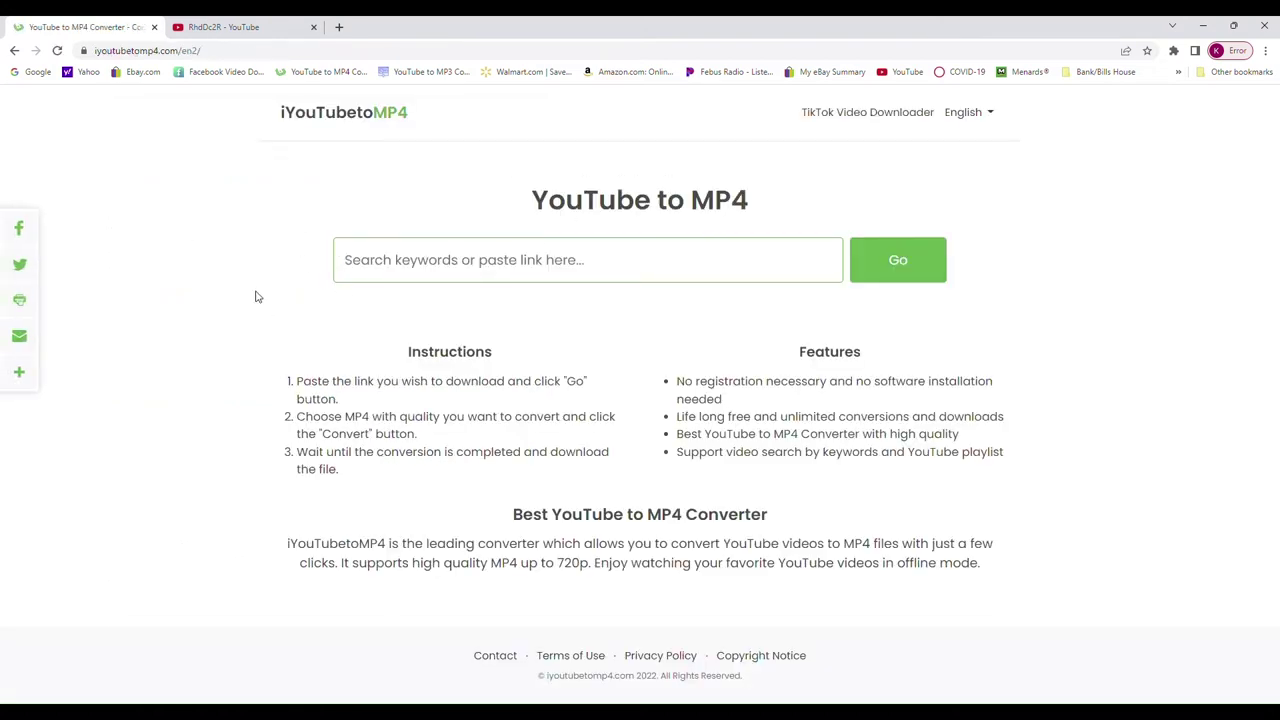
- Open the 'Easy How to Unlock your Keurig 2.0' YouTube video, pause it, and select its URL
left_click(233, 30)
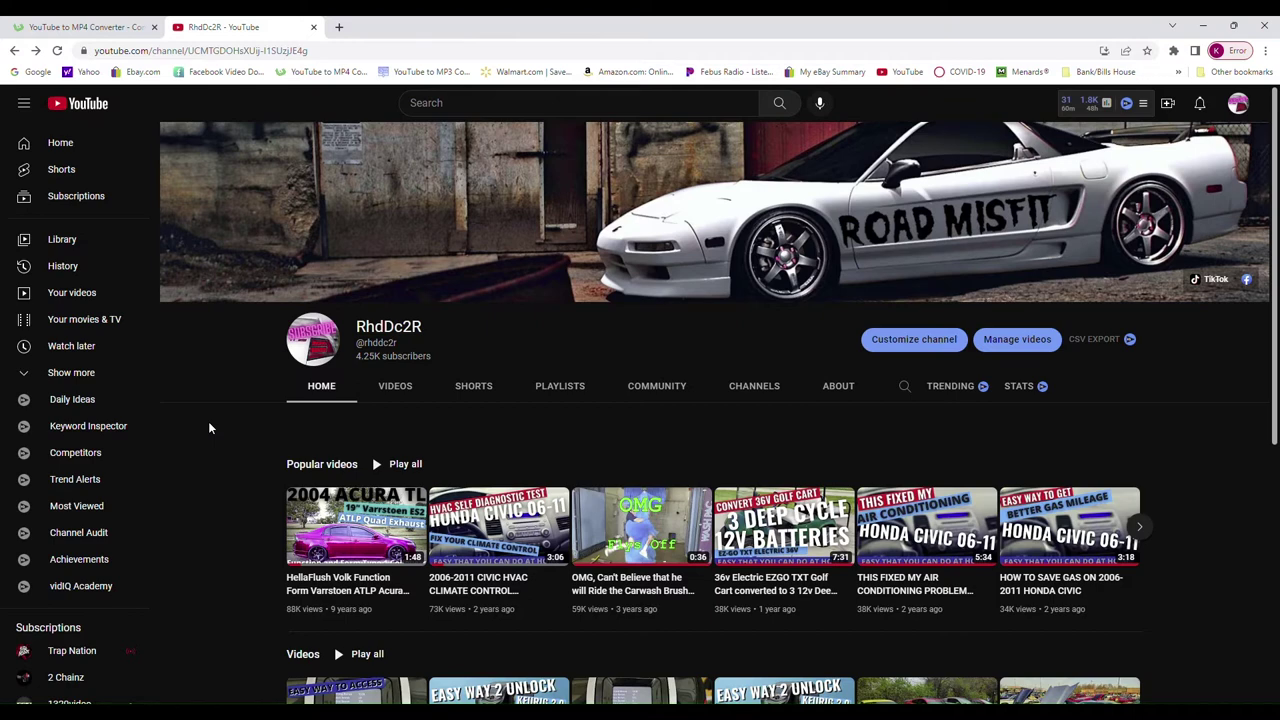
scroll(206, 486, "down", 2)
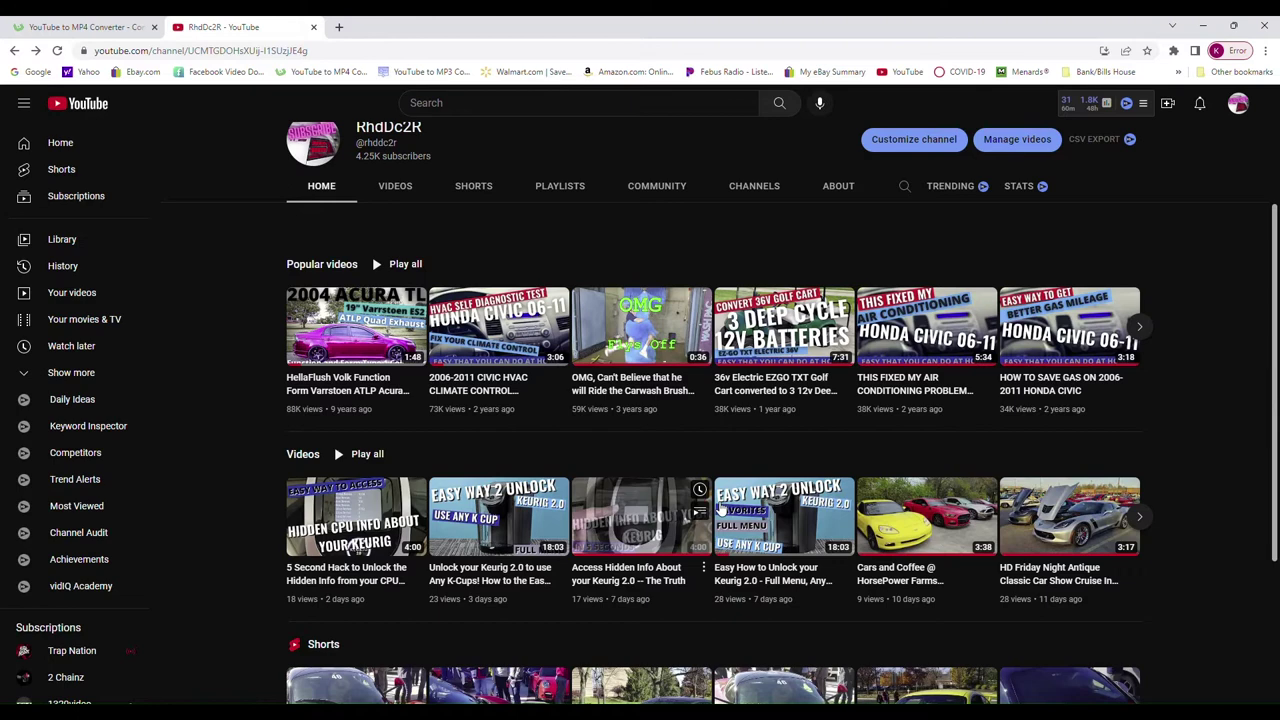
left_click(773, 511)
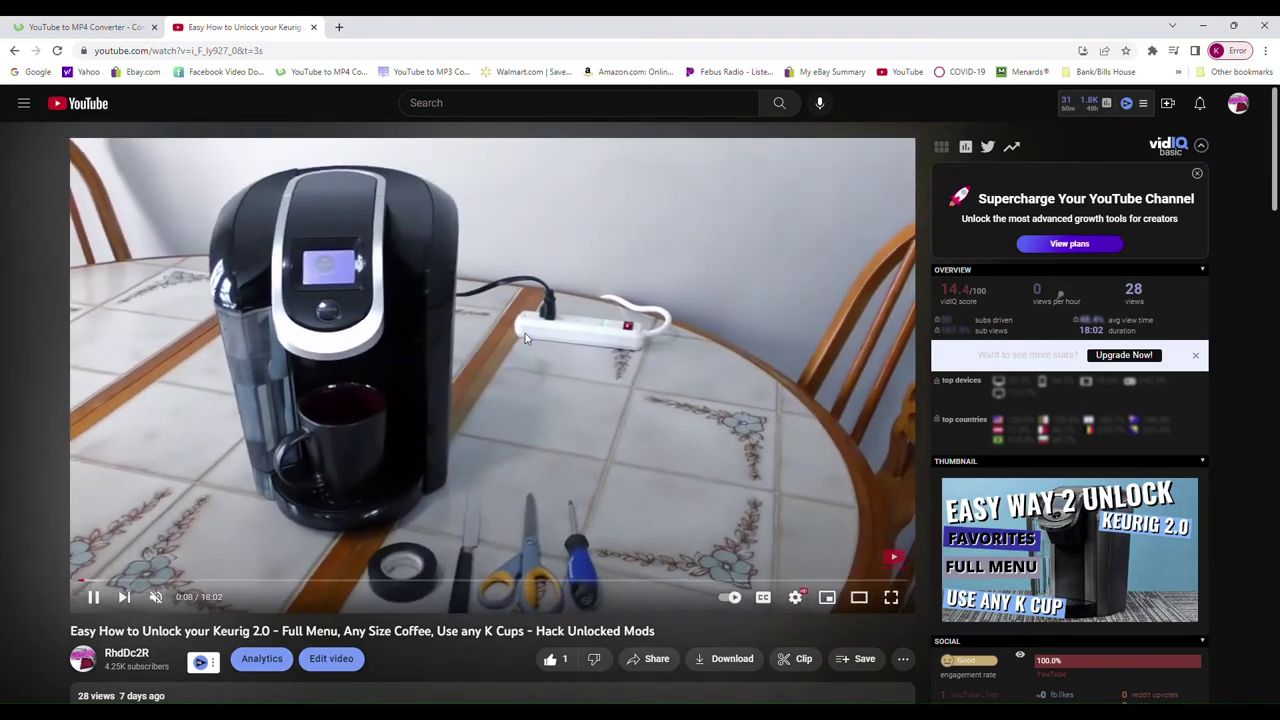
left_click(525, 333)
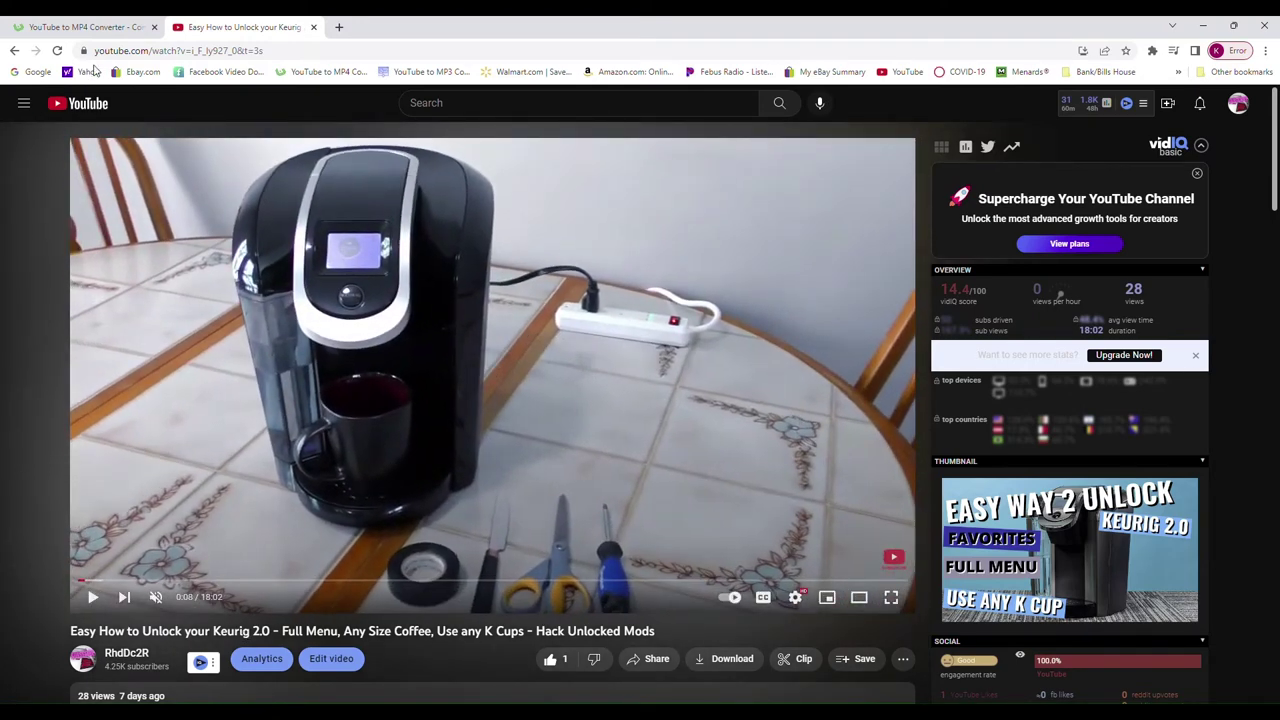
left_click(173, 52)
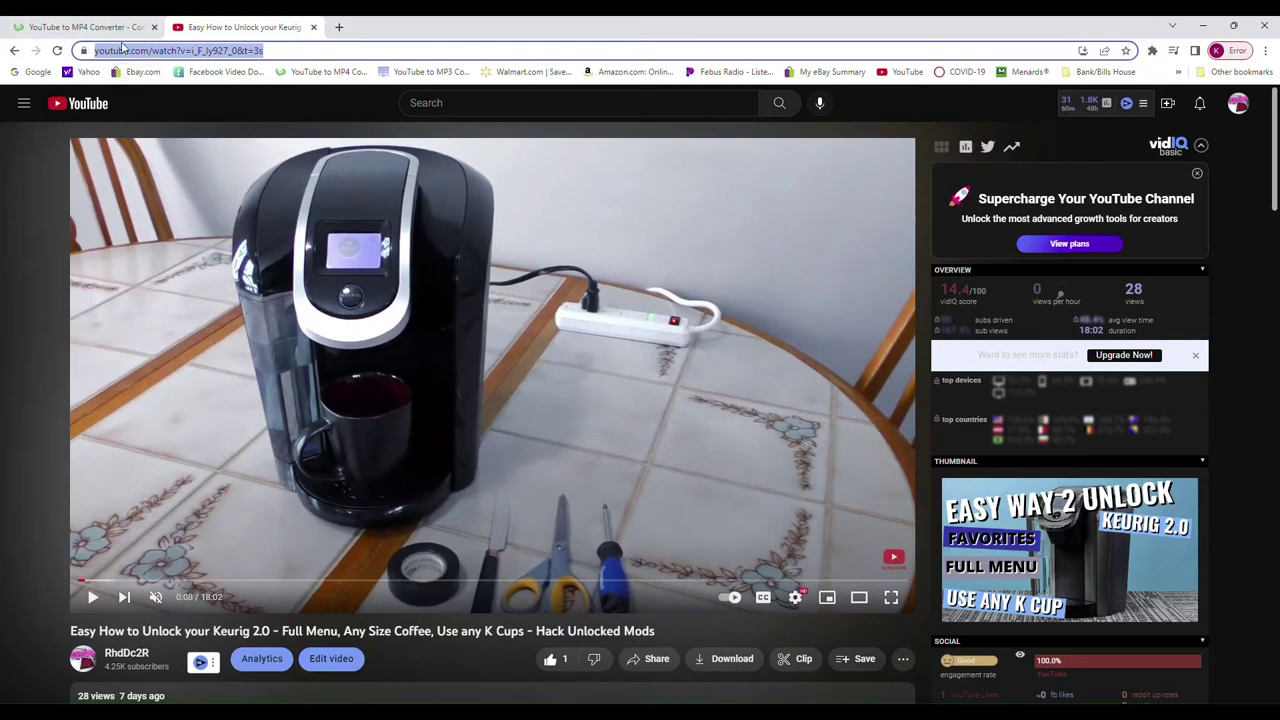
- Paste the Keurig video link into iYouTubetoMP4, look it up, and convert it to MP4 720p
left_click(48, 31)
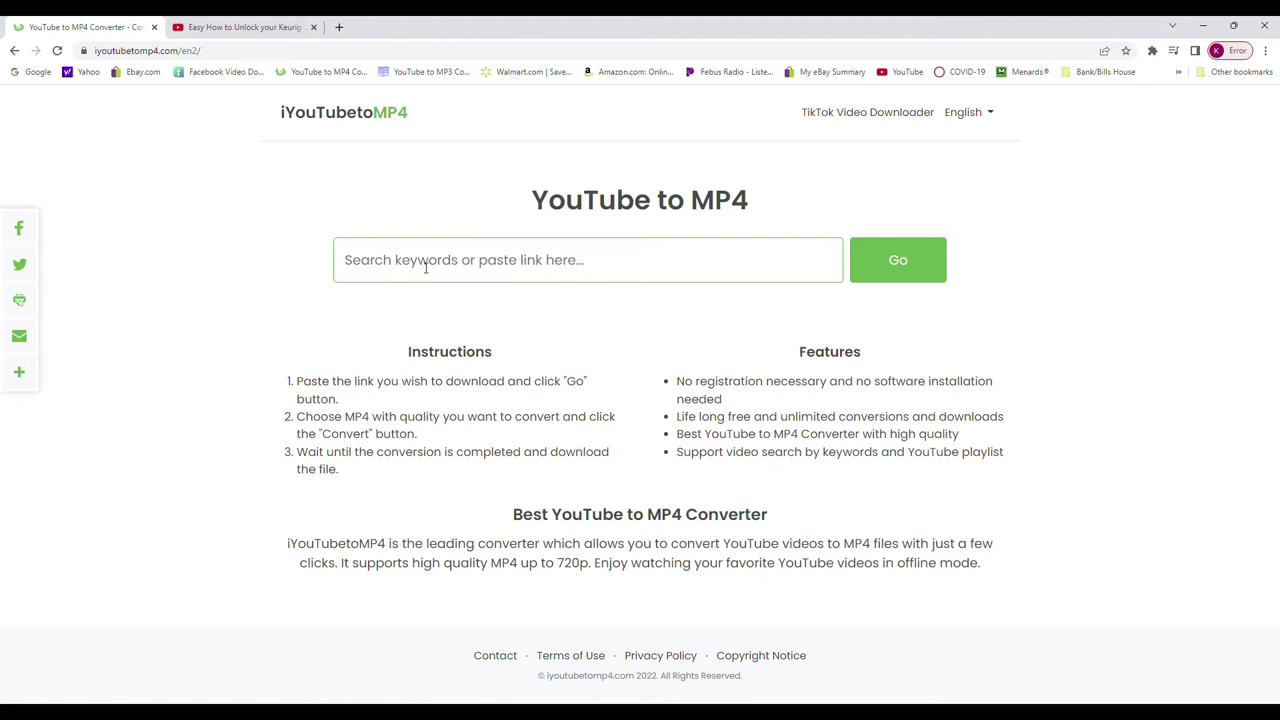
left_click(478, 268)
type("https://www.youtube.com/watch?v=i_F_ly927_0&t=3s")
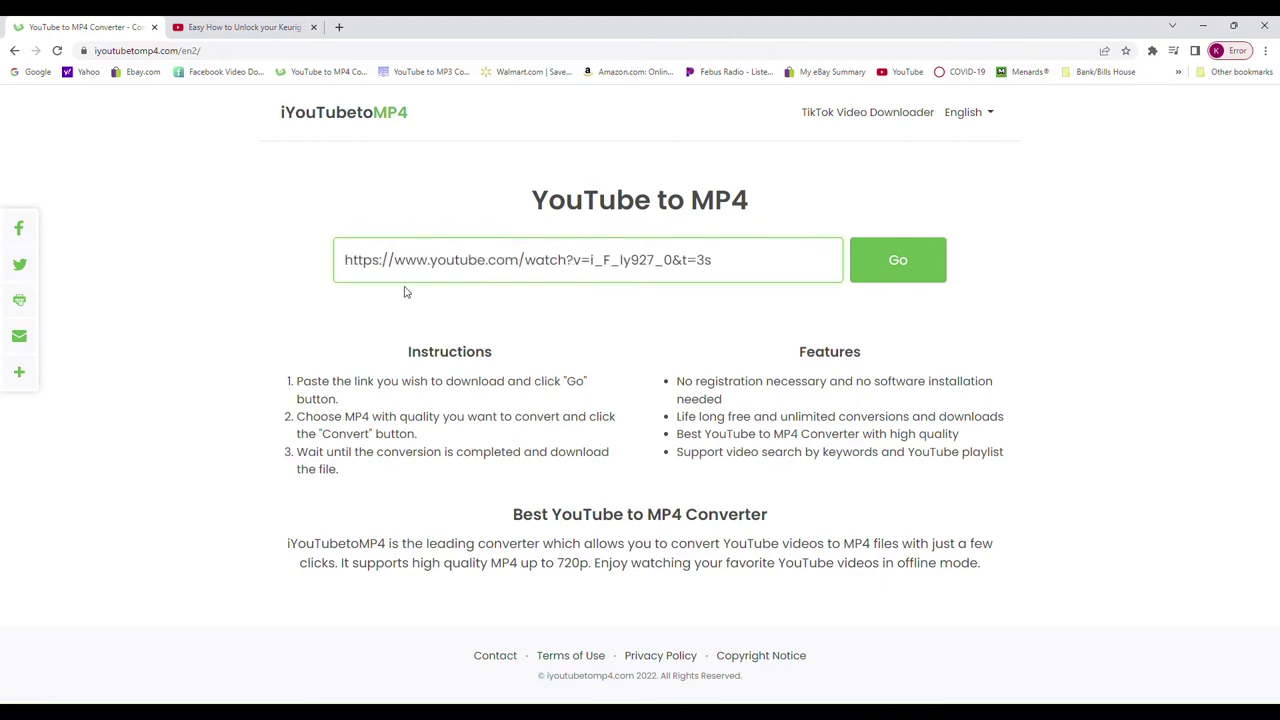
left_click(898, 279)
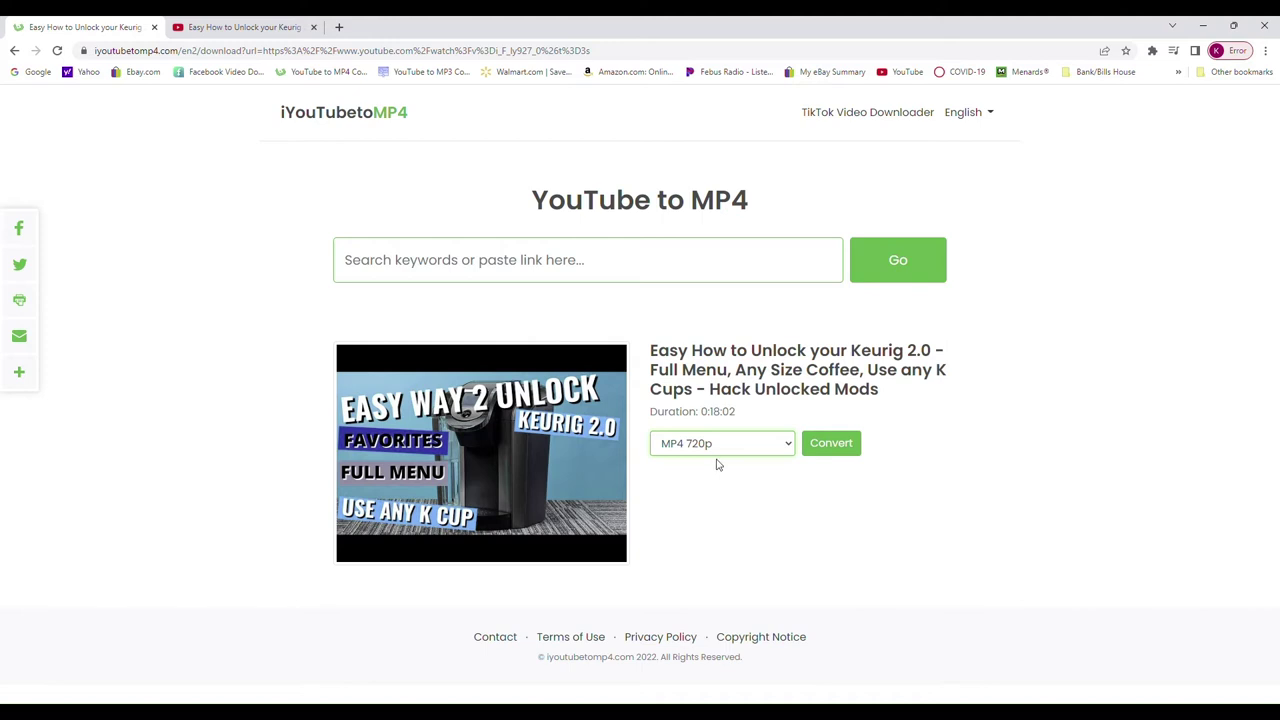
left_click(833, 446)
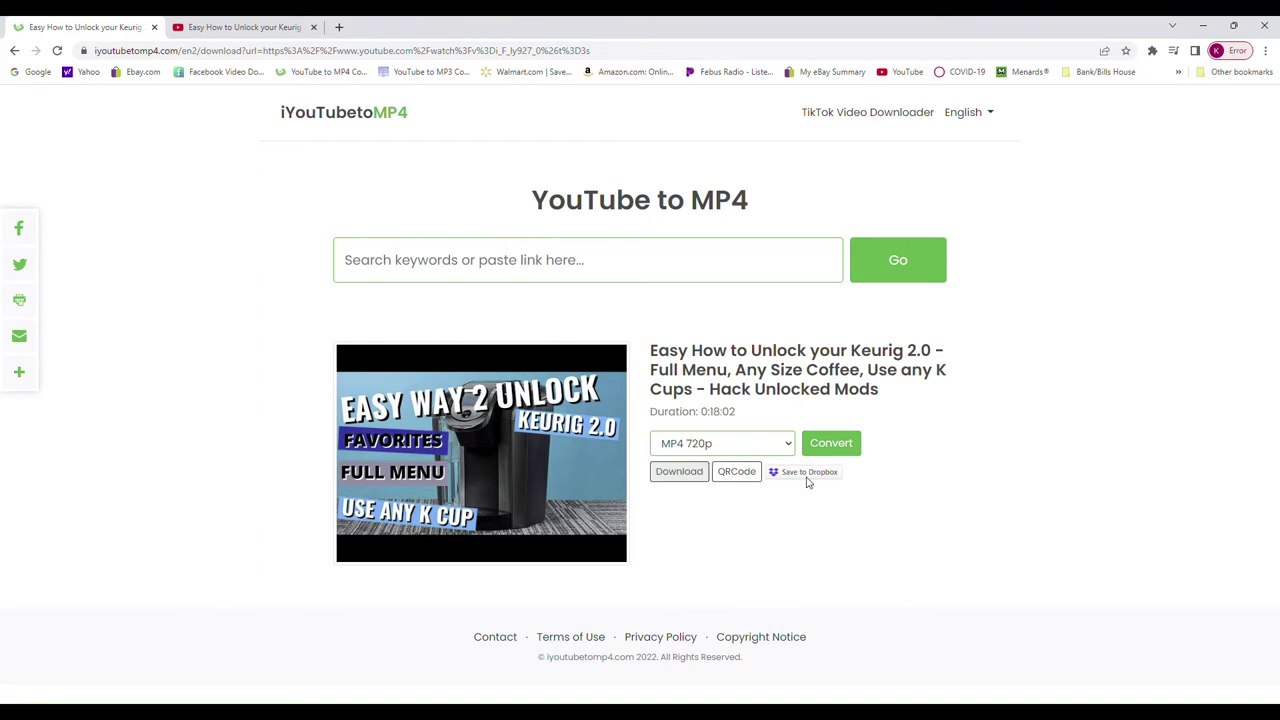
- Download the converted Keurig MP4, close the pop-up ad tab, and open the finished file
left_click(676, 475)
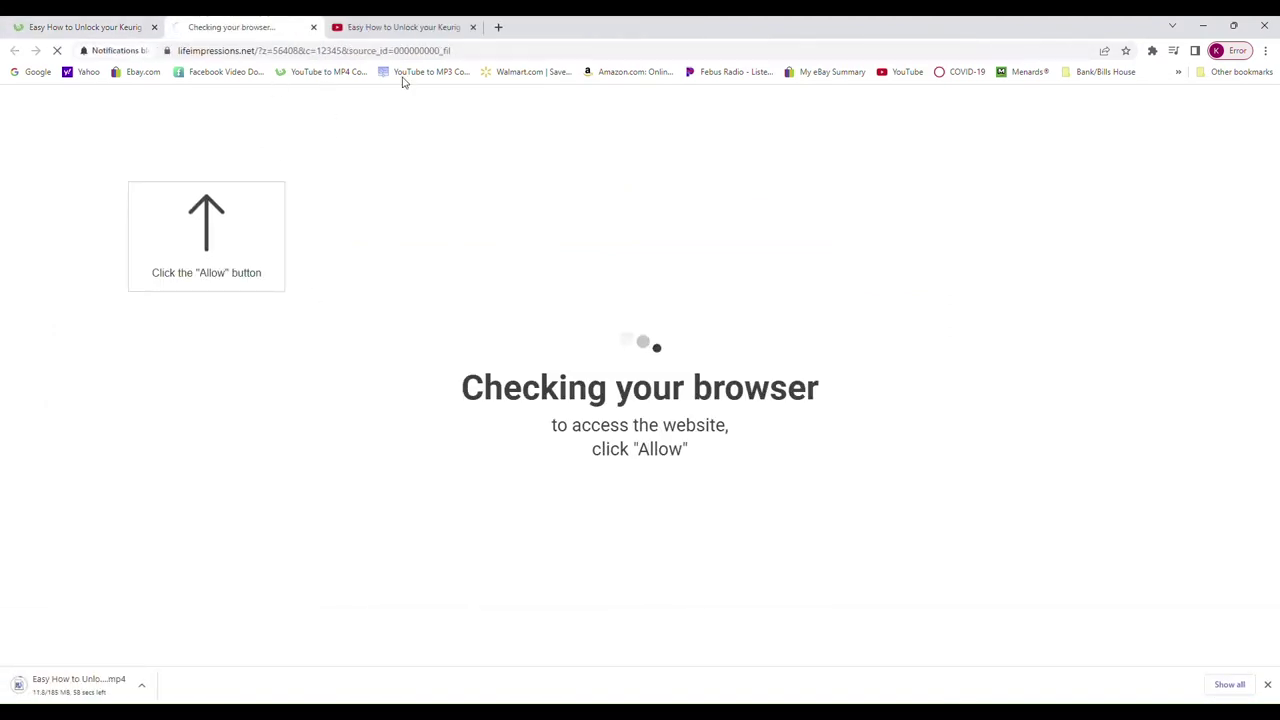
left_click(314, 28)
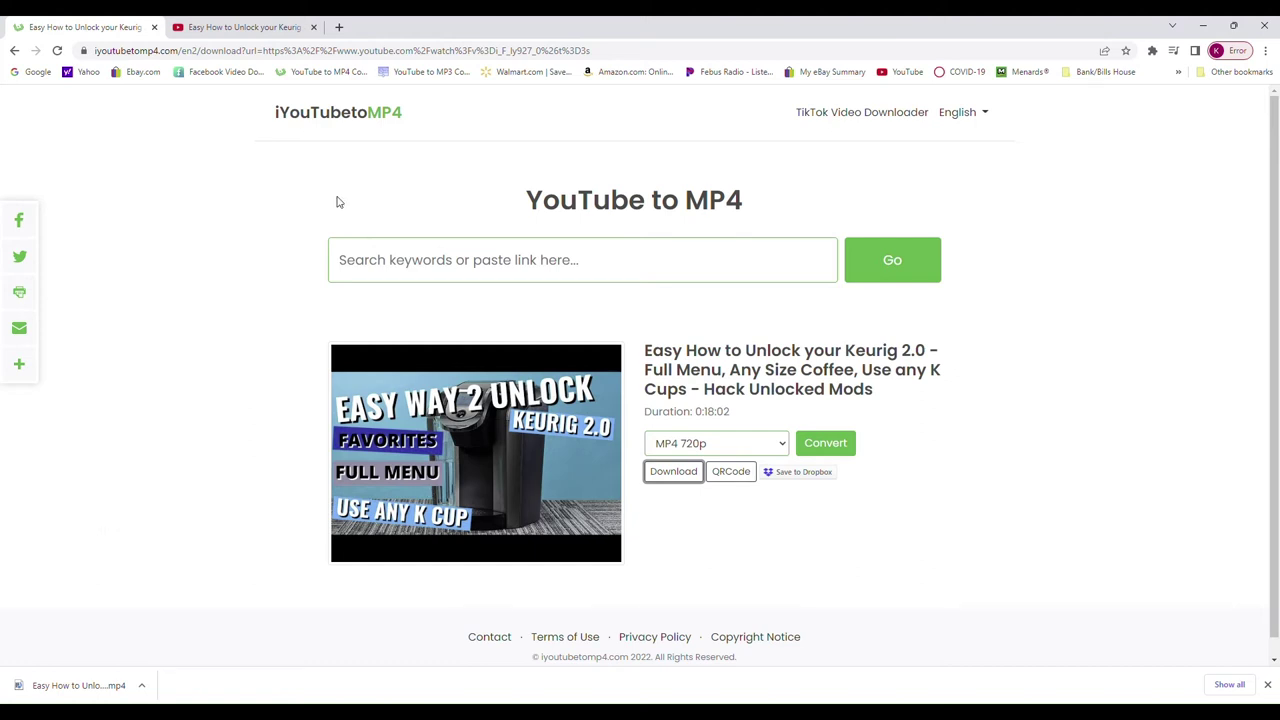
left_click(55, 690)
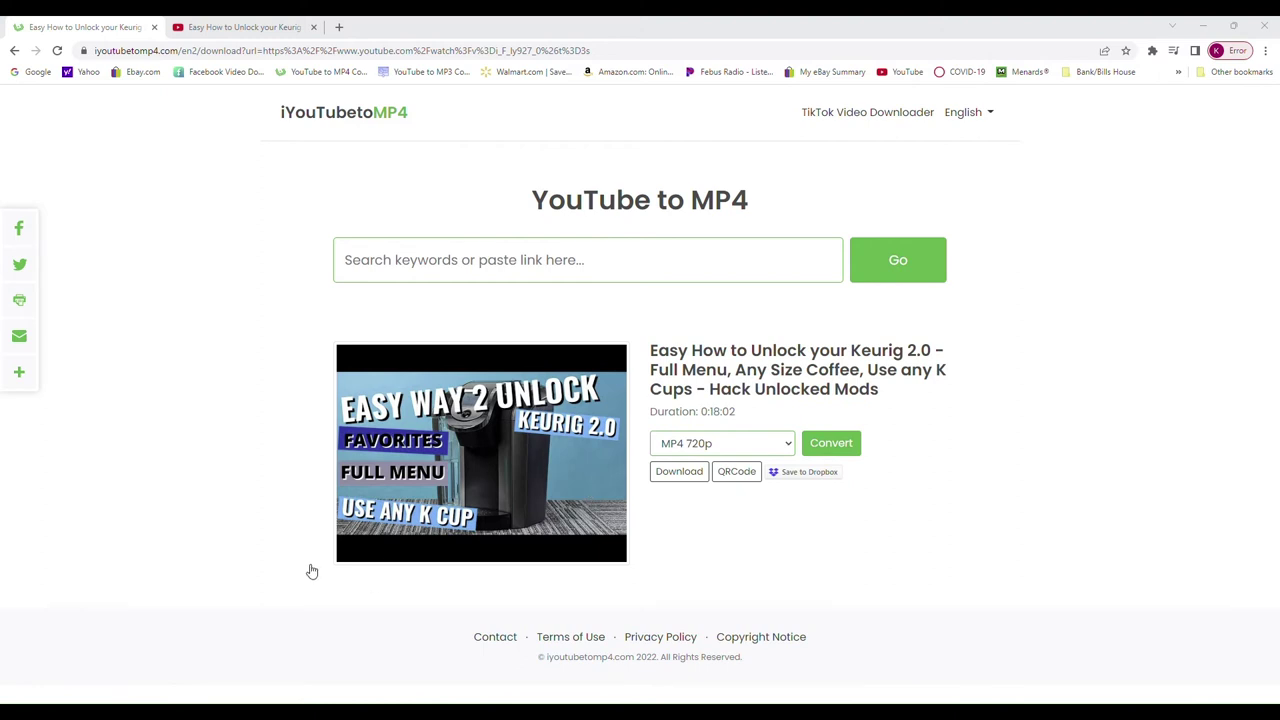
left_click(1022, 126)
left_click(597, 34)
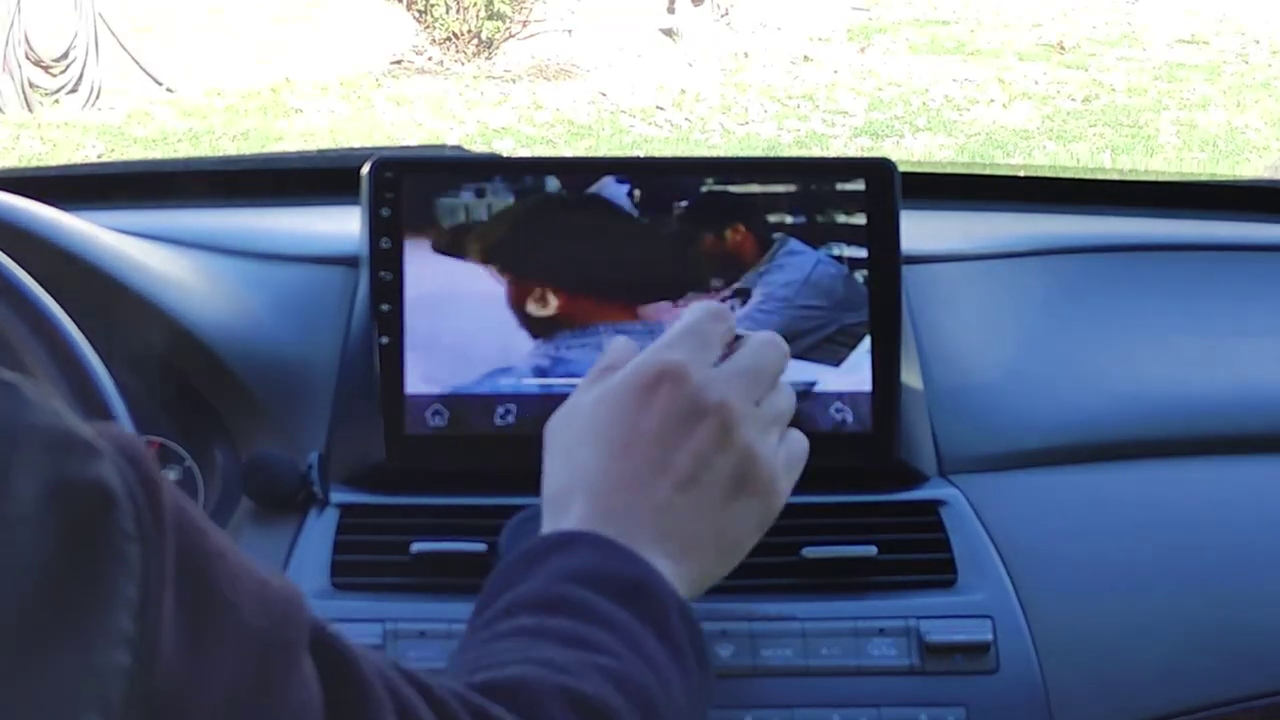
- Skip to the next video on the car radio screen and bring back its playback controls
left_click(660, 260)
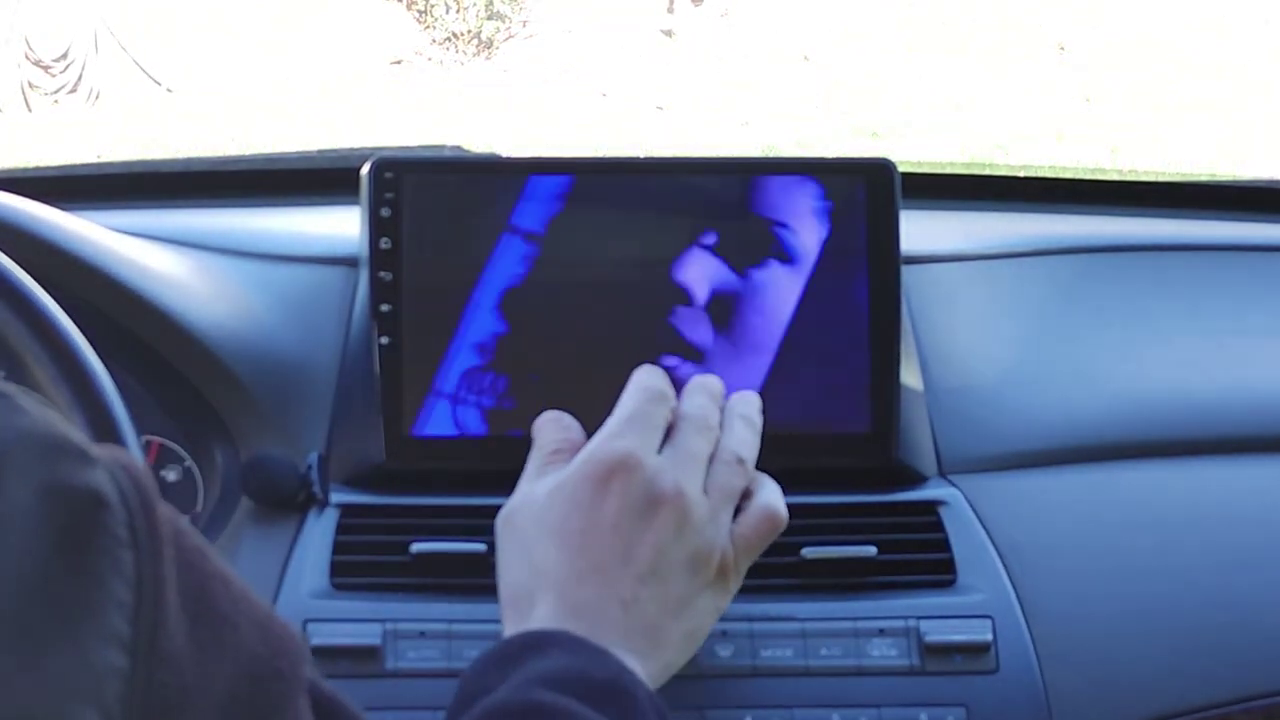
left_click(571, 386)
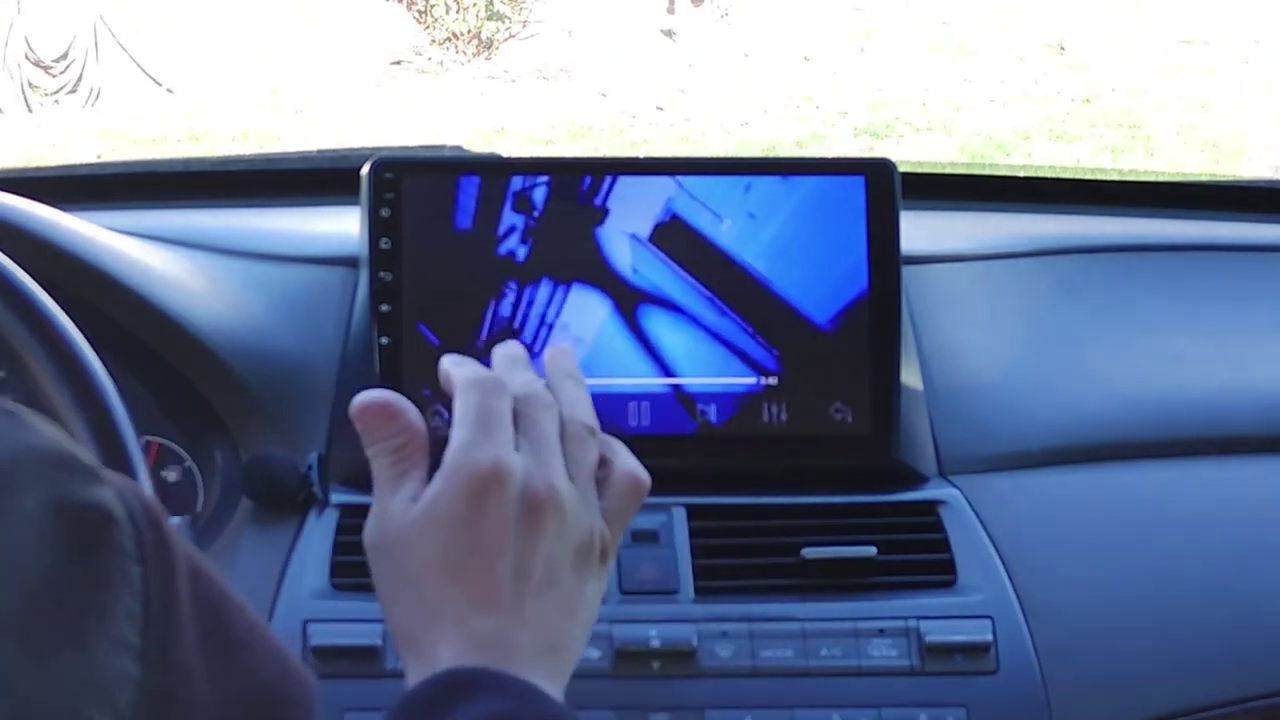